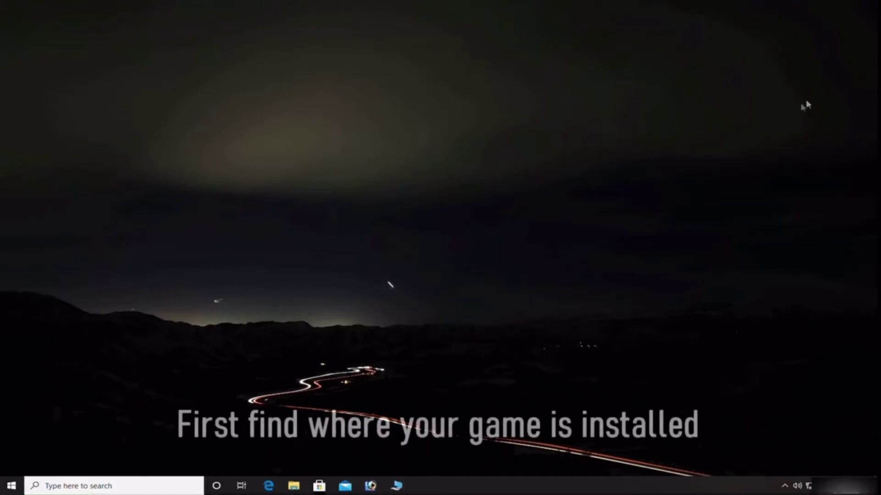
Step: Open File Explorer and go to the Epic Games folder in Program Files on Local Disk (C:)
click(397, 486)
mouse_move(268, 36)
mouse_down()
mouse_move(301, 34)
mouse_move(272, 33)
mouse_up()
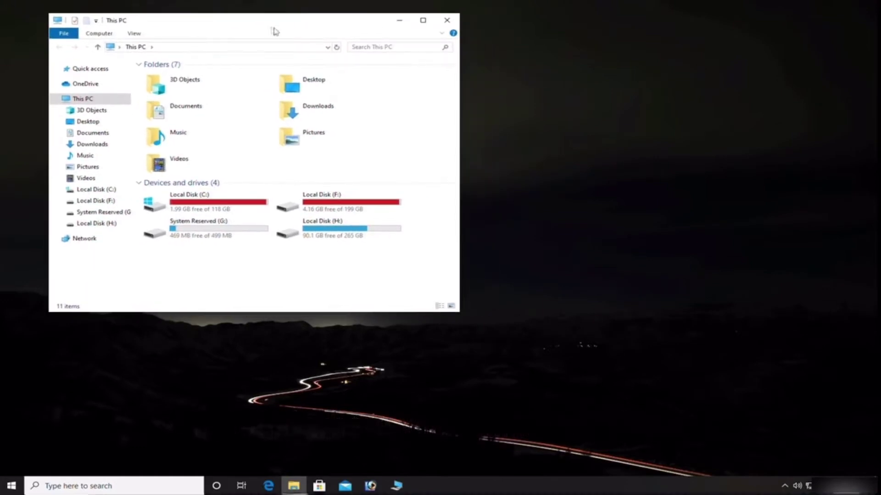
click(219, 199)
double_click(243, 204)
click(186, 96)
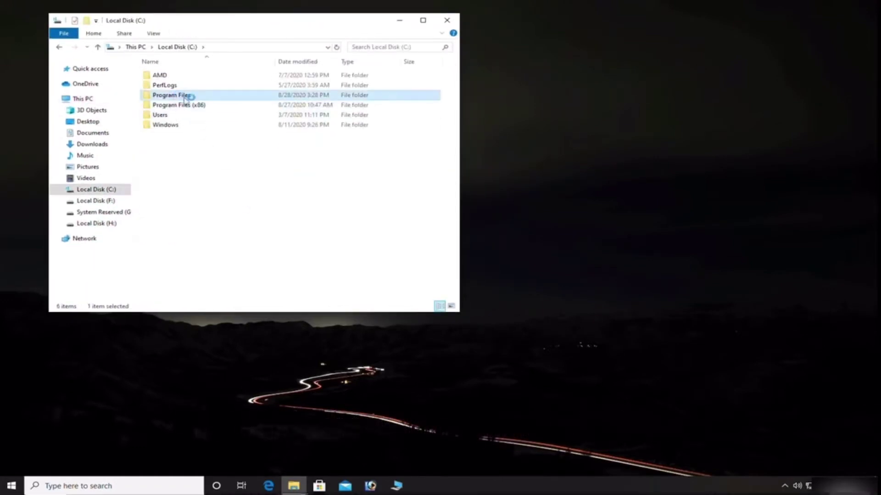
double_click(224, 97)
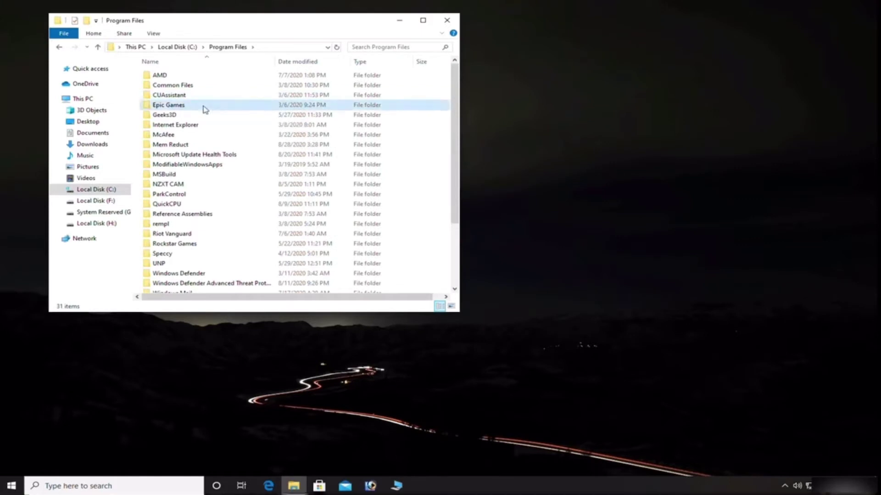
double_click(255, 109)
drag(217, 103, 153, 73)
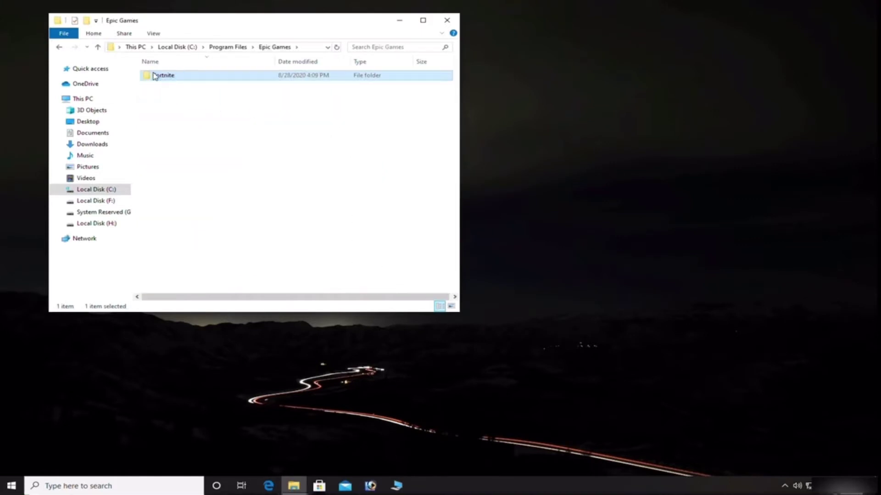
Step: Check the properties of the Fortnite folder for its size and location, and close them
click(196, 111)
right_click(163, 77)
click(192, 307)
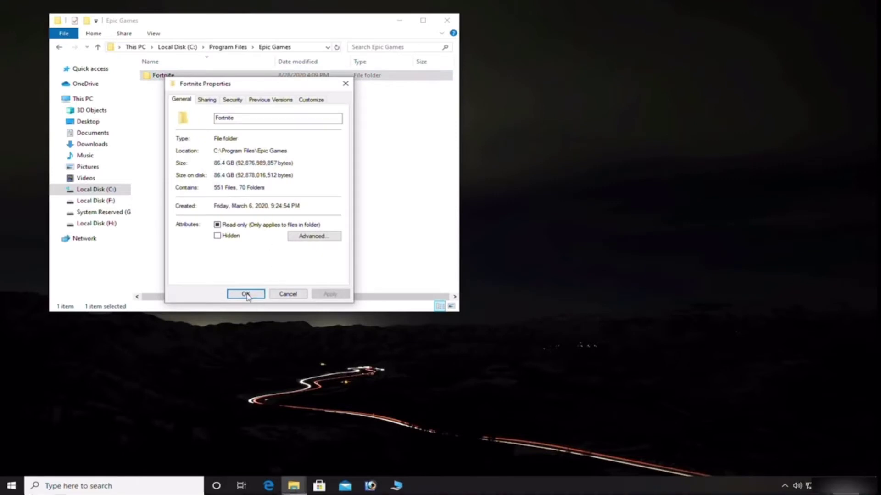
click(246, 294)
click(232, 160)
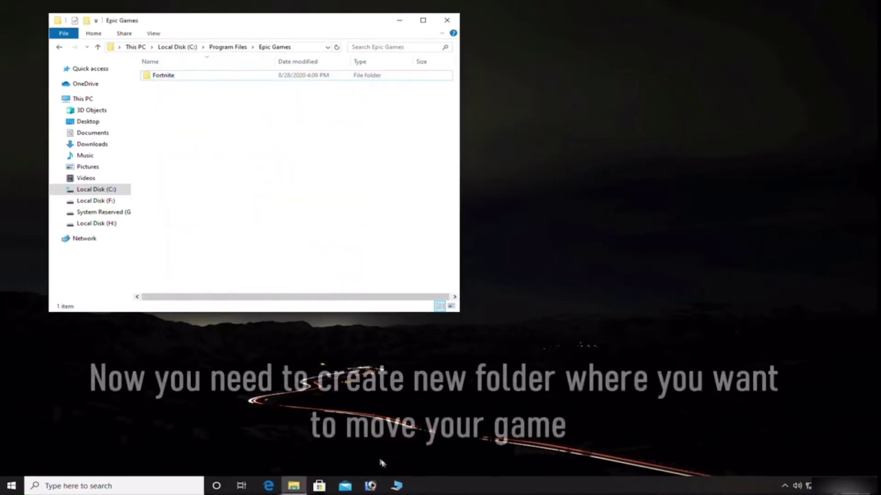
Step: Open a second File Explorer window, place it beside the first, and show the contents of Local Disk (H:)
key(super+e)
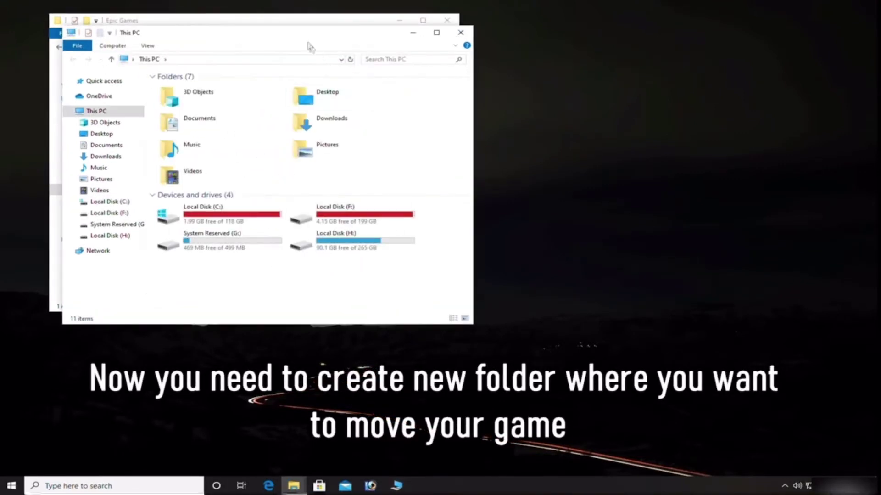
drag(308, 45, 685, 45)
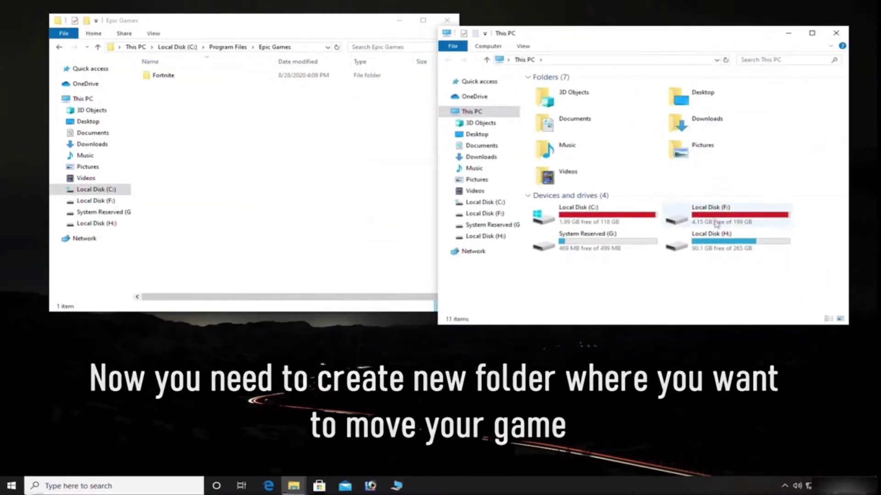
click(728, 243)
double_click(758, 245)
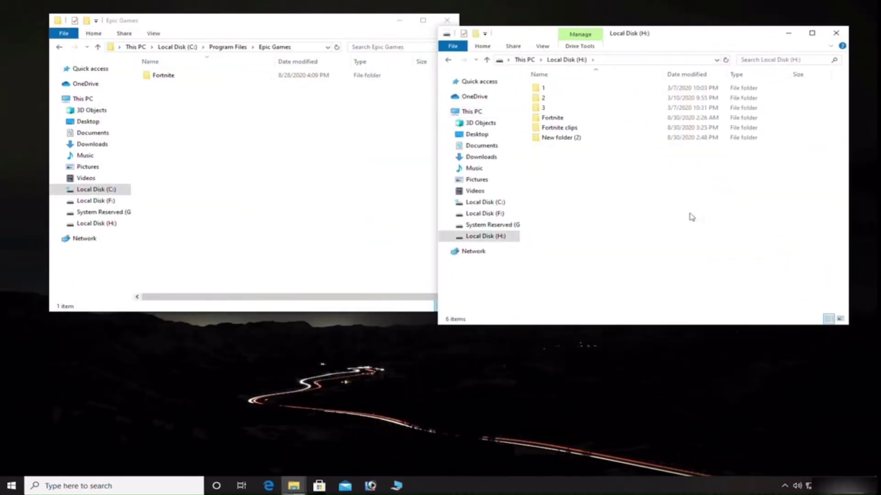
Step: Create a folder named "Epic games" on Local Disk (H:) and open it beside the original Epic Games folder
right_click(576, 167)
mouse_move(687, 291)
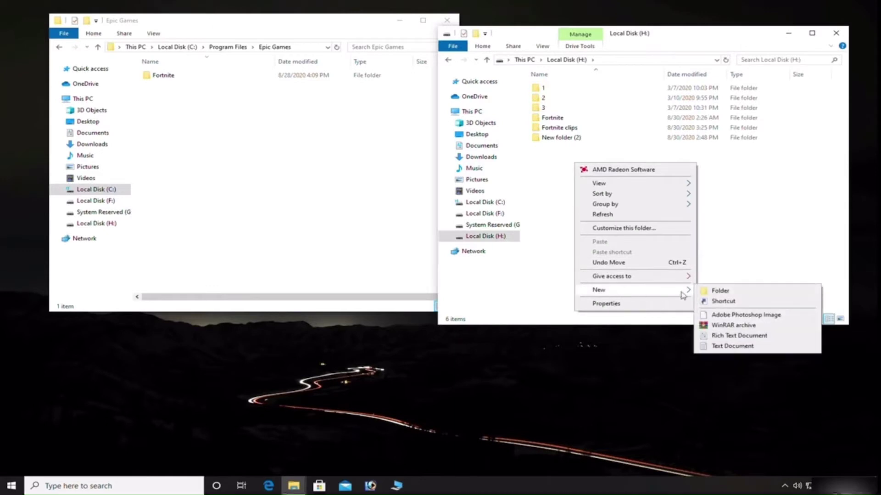
click(716, 291)
text(E)
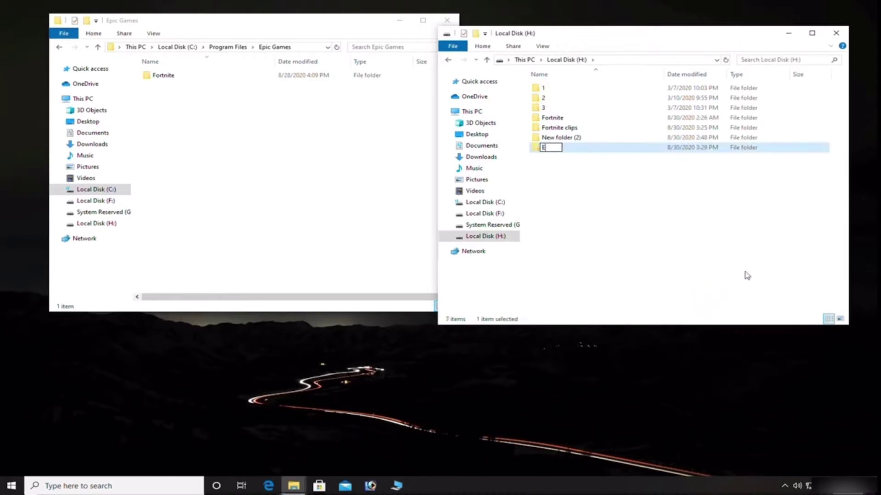
text(pic )
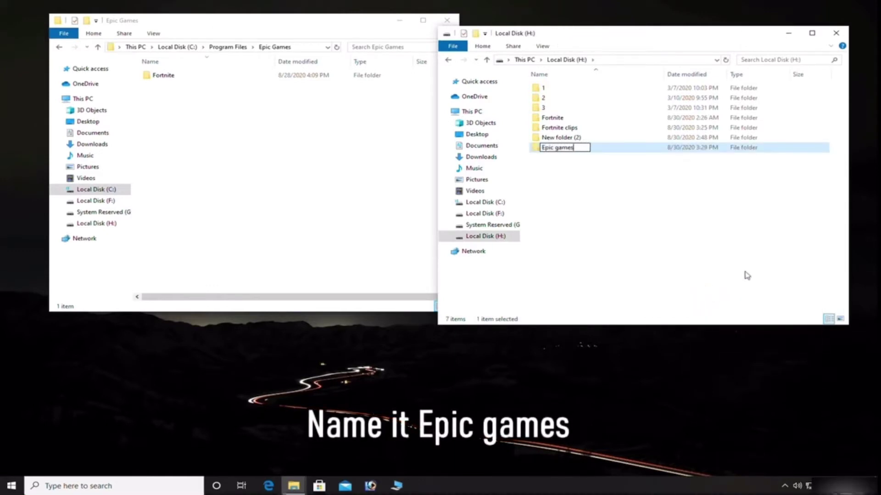
text(games)
click(581, 174)
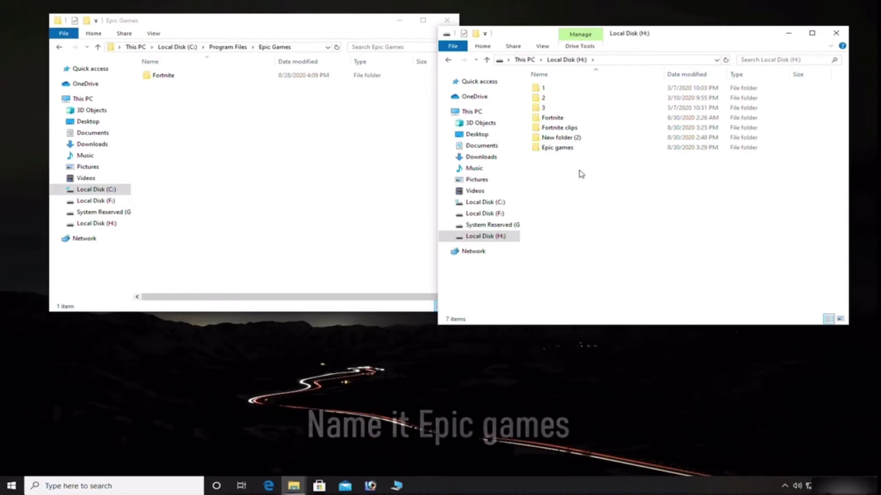
double_click(557, 148)
drag(579, 34, 605, 27)
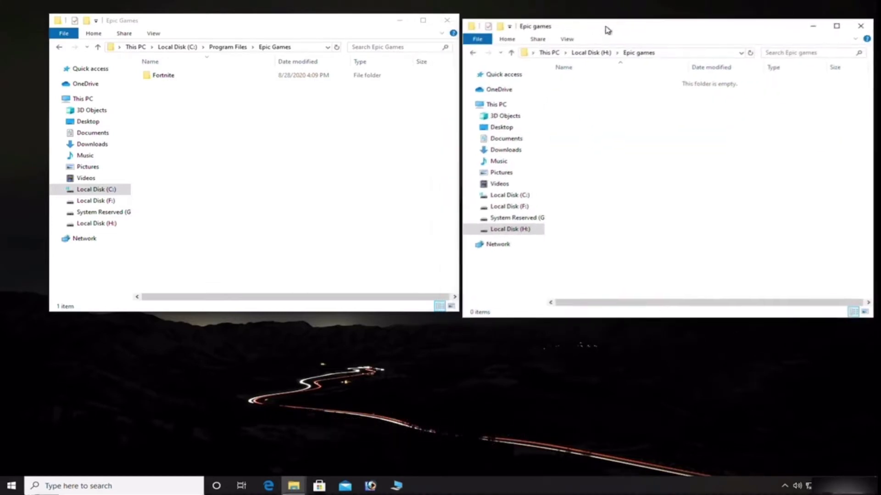
Step: Copy the Fortnite folder from C:\Program Files\Epic Games into H:\Epic games
click(175, 76)
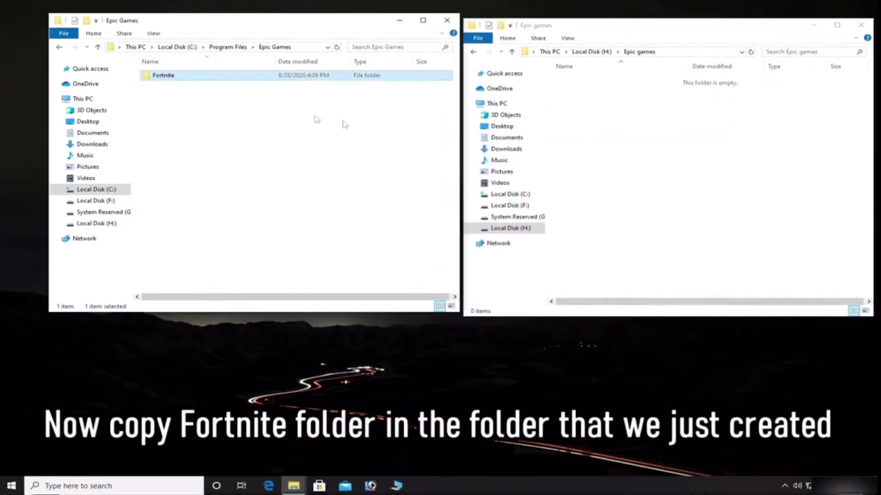
right_click(174, 84)
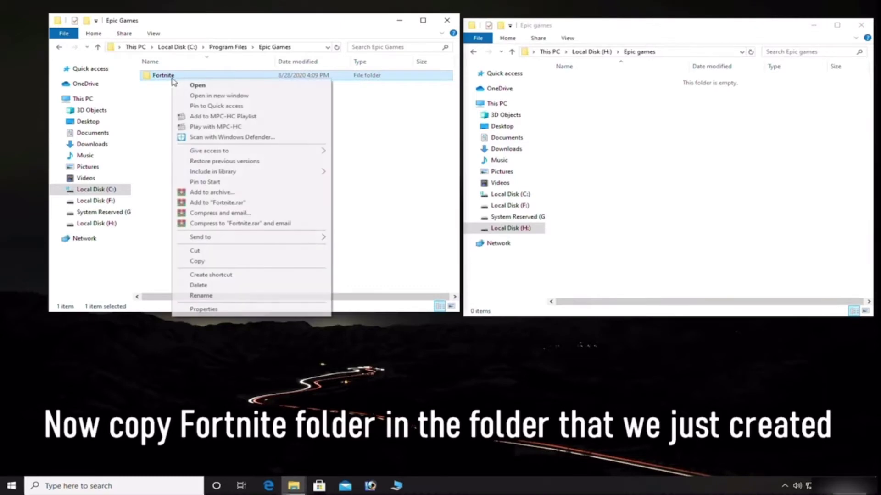
click(207, 261)
click(655, 183)
right_click(649, 121)
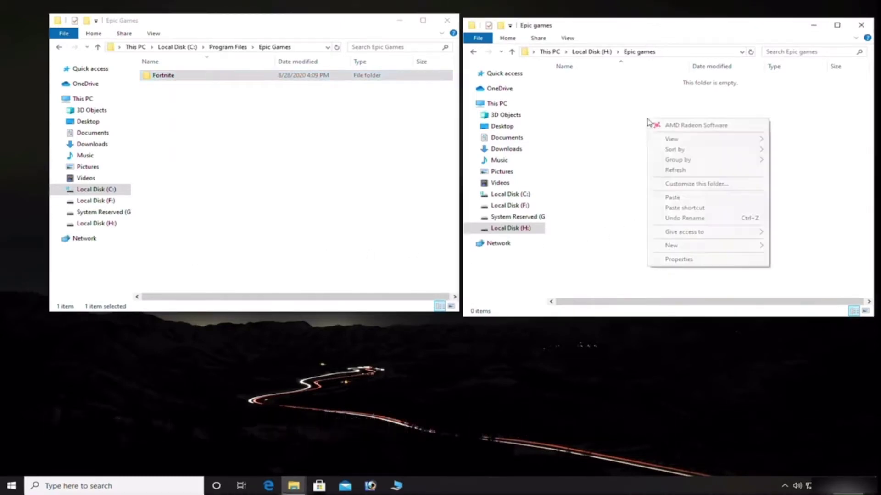
click(677, 199)
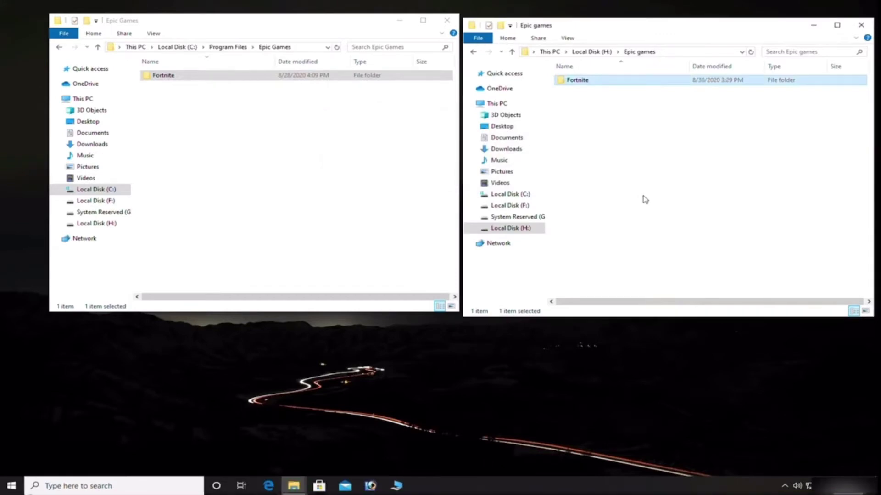
Step: Rename the copied Fortnite folder in H:\Epic games as "Fortnite 1"
right_click(580, 80)
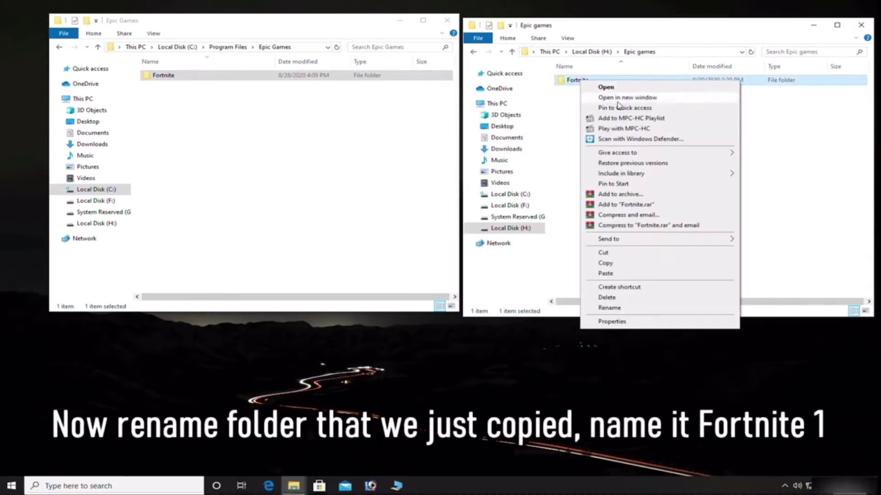
click(626, 311)
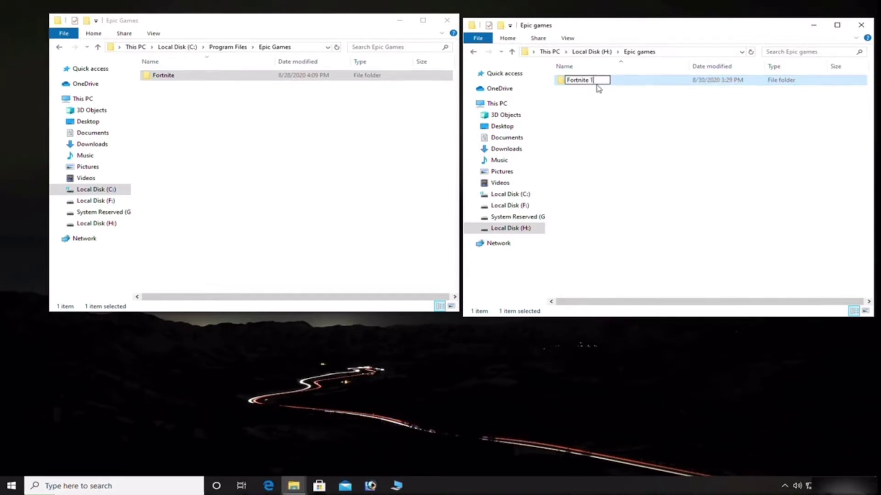
click(614, 116)
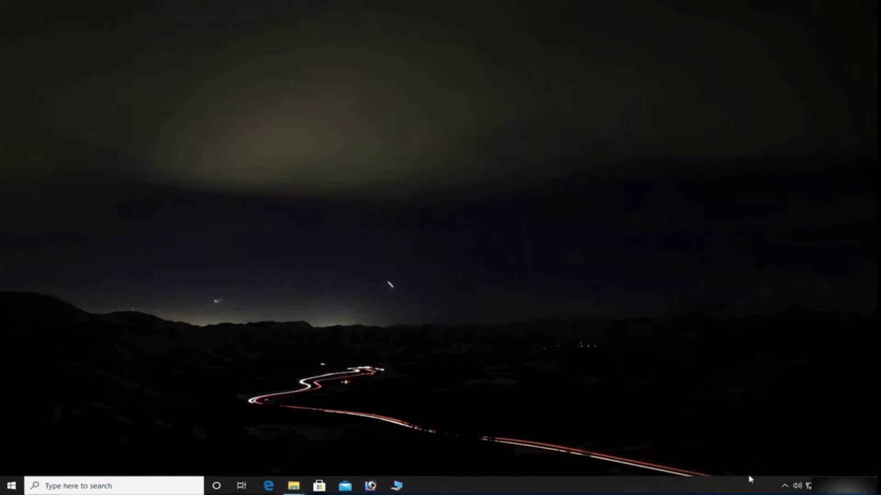
Step: Switch to the Epic Games Launcher and uninstall Fortnite from the library
click(786, 486)
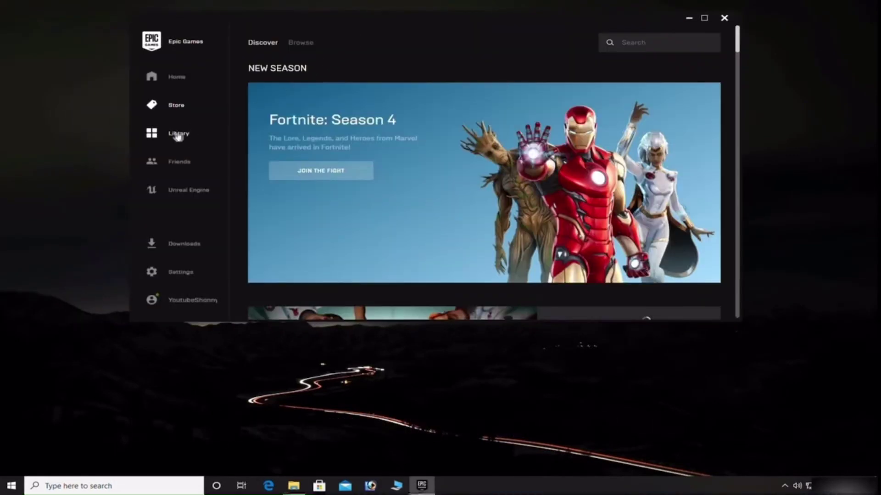
click(184, 138)
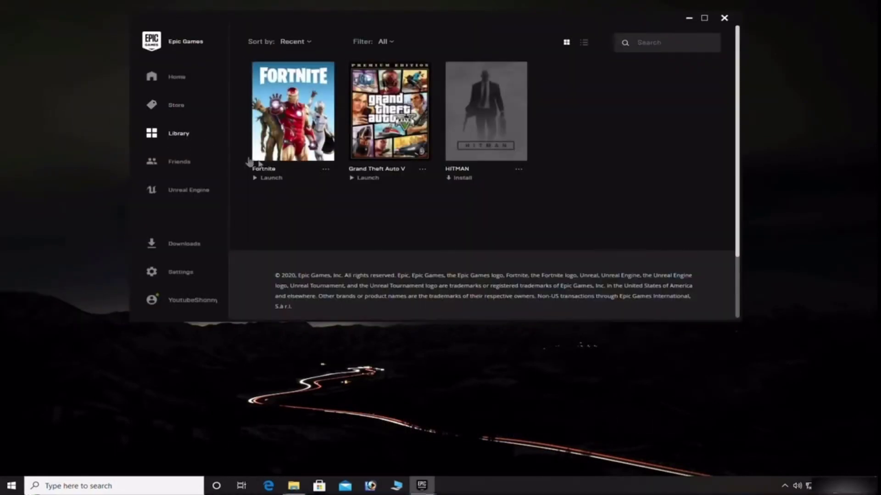
click(327, 170)
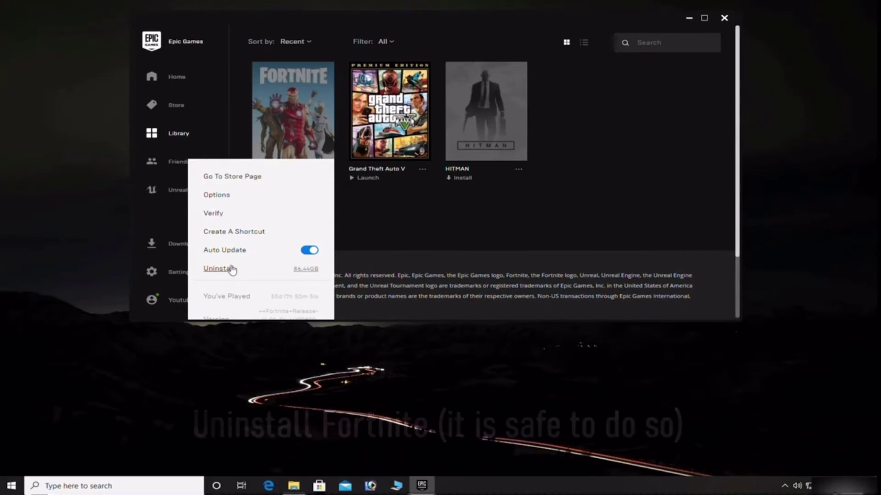
click(215, 270)
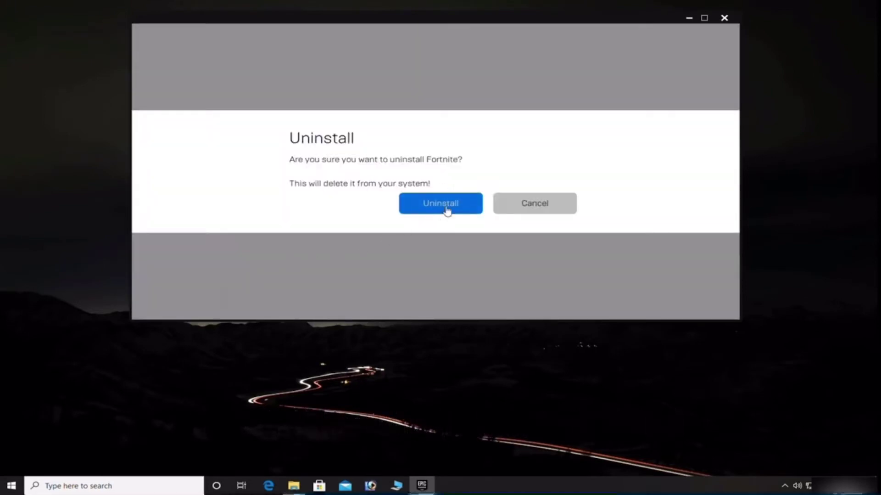
click(445, 207)
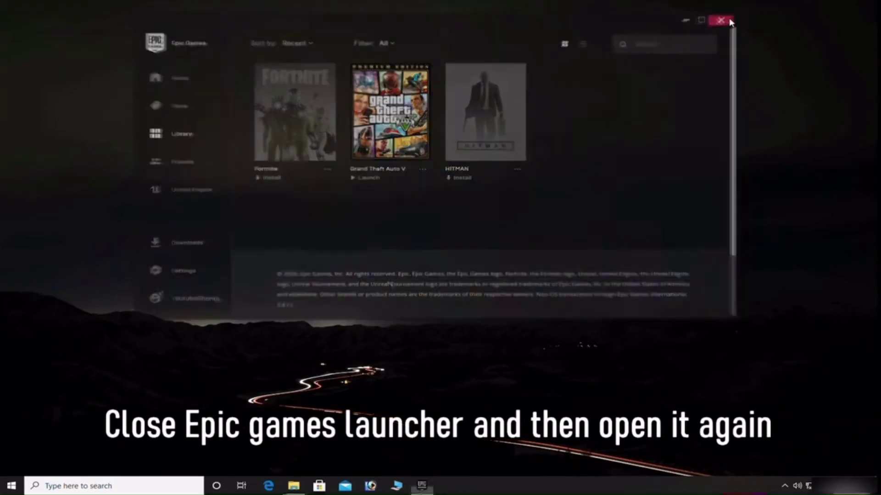
Step: Quit the Epic Games Launcher completely, including its background process, and start it again
click(725, 18)
click(786, 485)
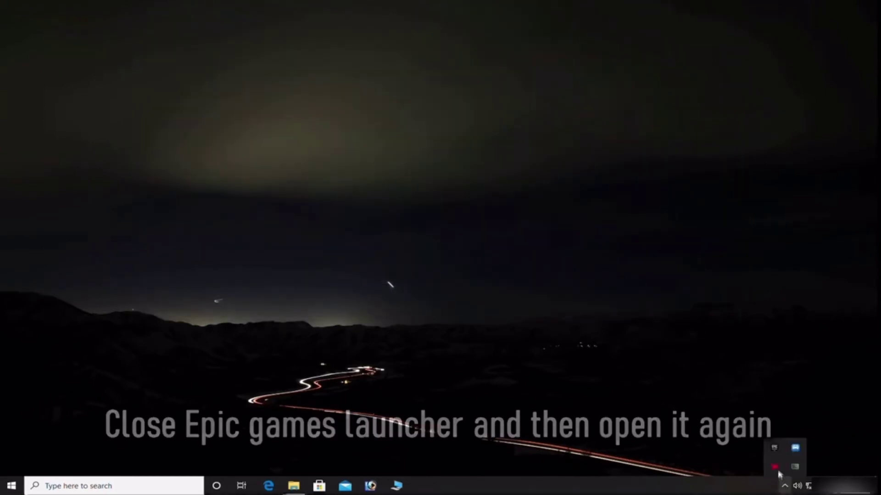
right_click(797, 449)
click(802, 445)
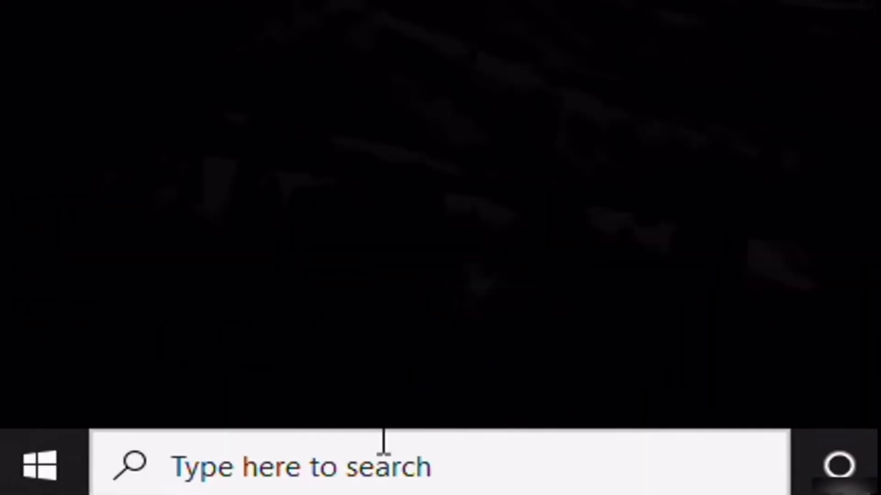
click(388, 457)
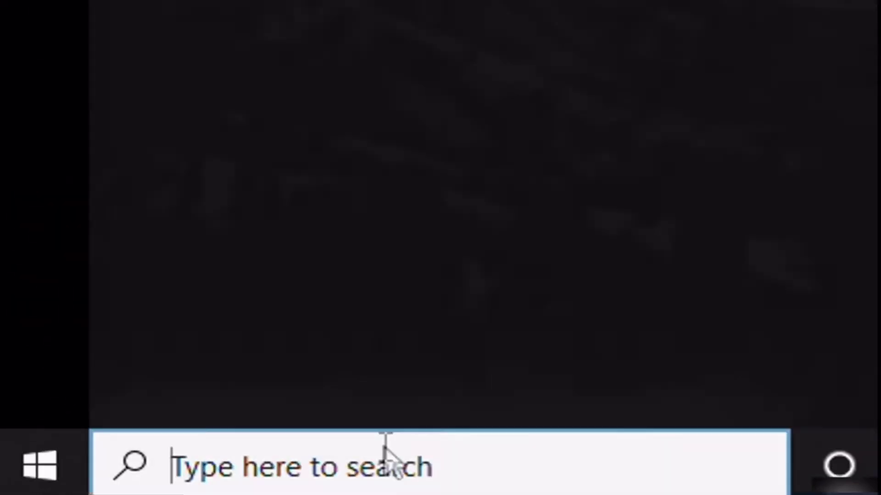
text(epic)
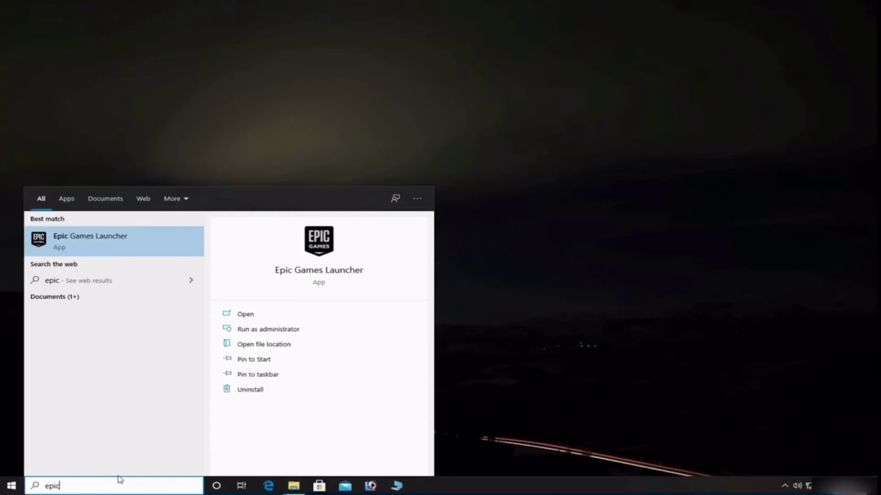
click(91, 241)
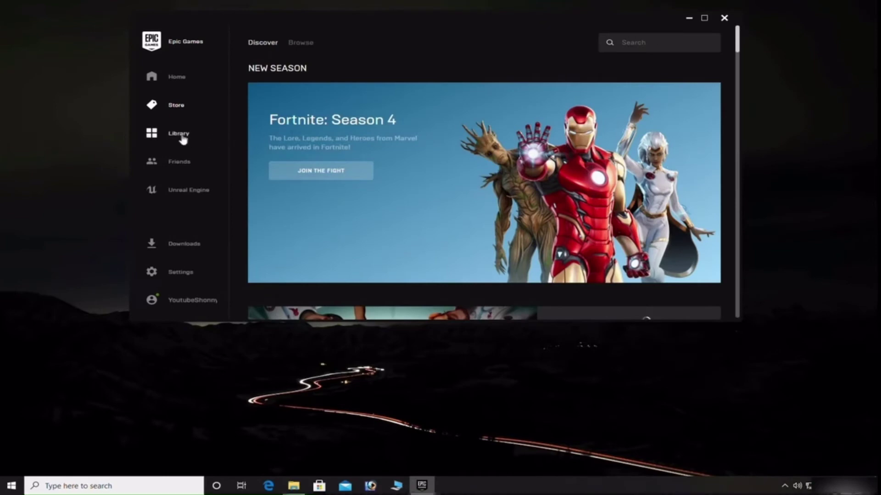
Step: Start installing Fortnite from the library, choosing H:\Epic games as the install location
click(180, 136)
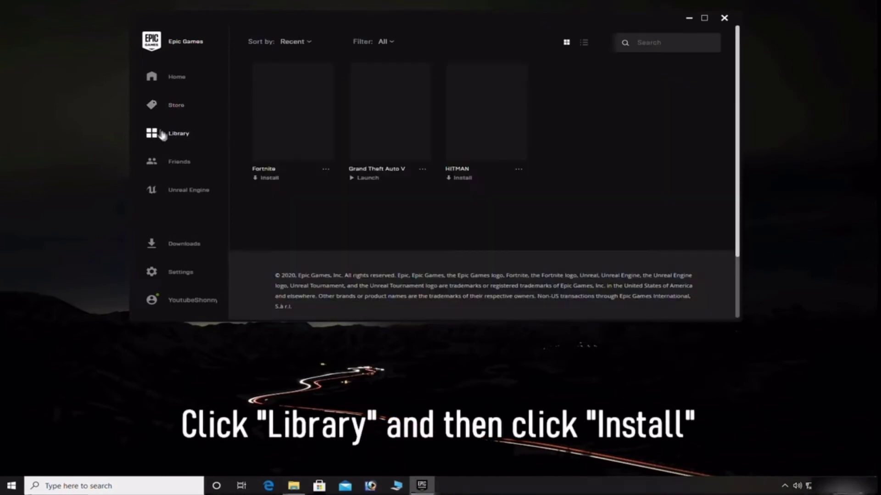
click(271, 179)
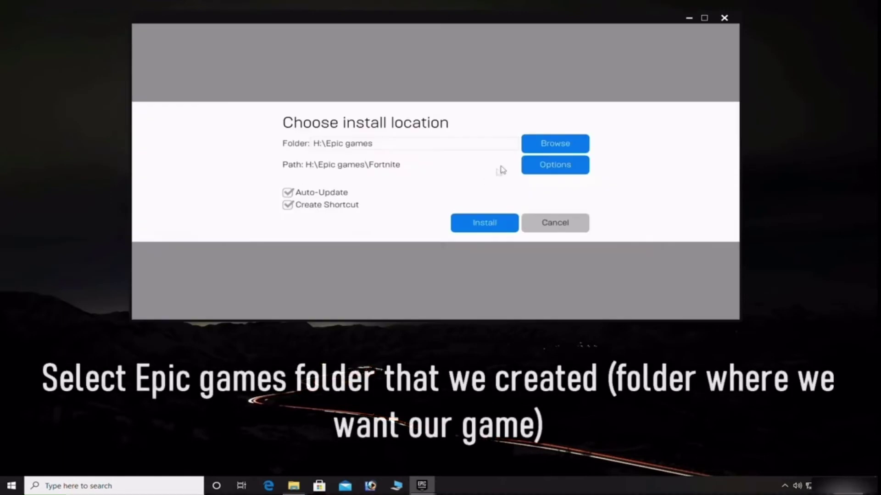
click(562, 144)
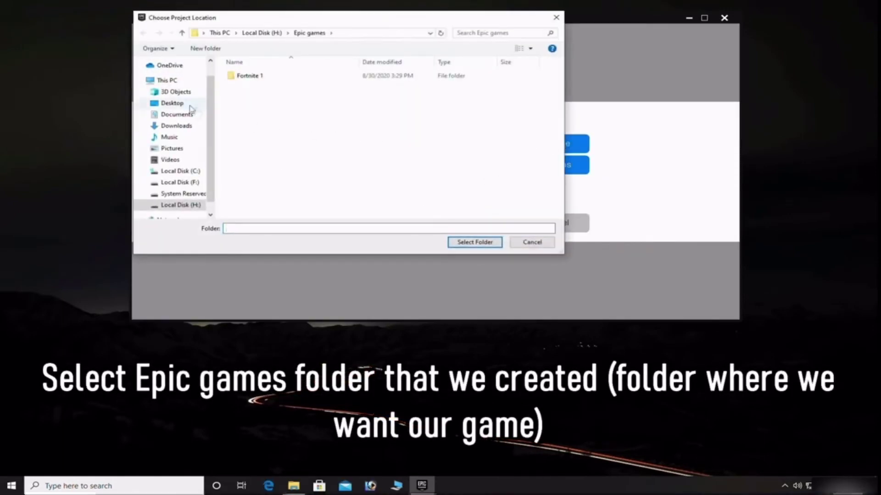
click(168, 81)
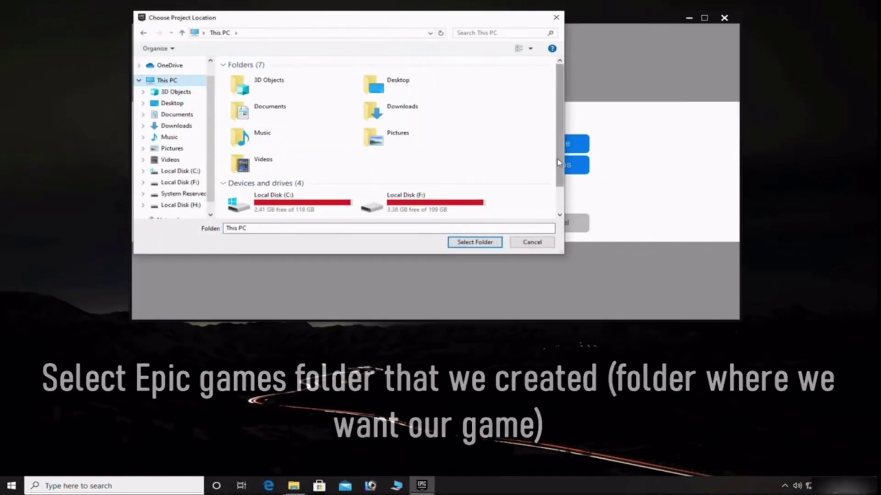
scroll(528, 183, down, 1)
click(465, 211)
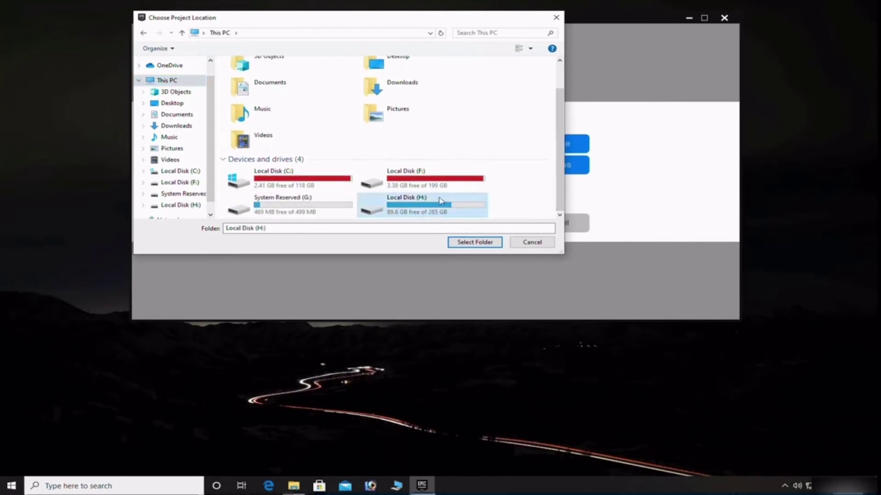
double_click(419, 209)
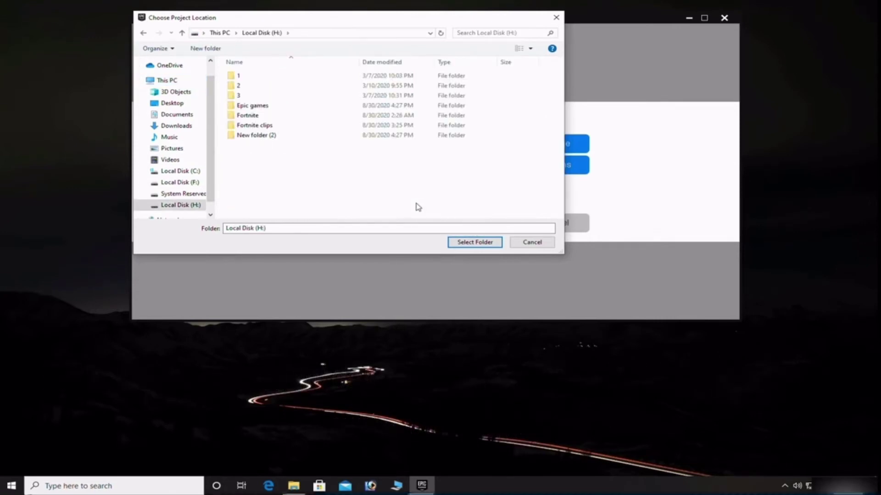
click(276, 106)
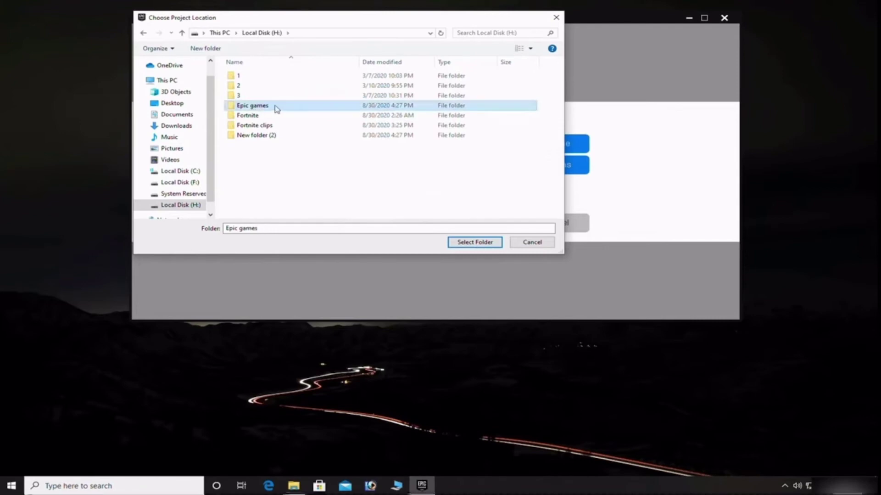
double_click(274, 108)
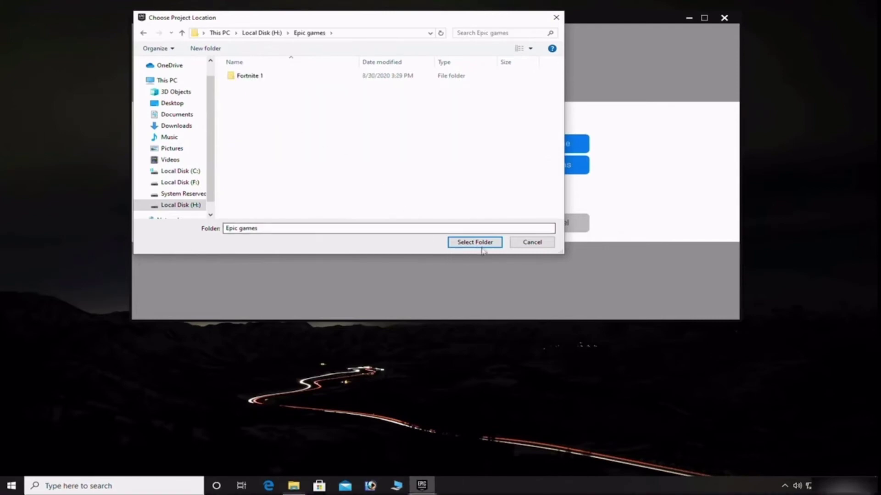
click(468, 243)
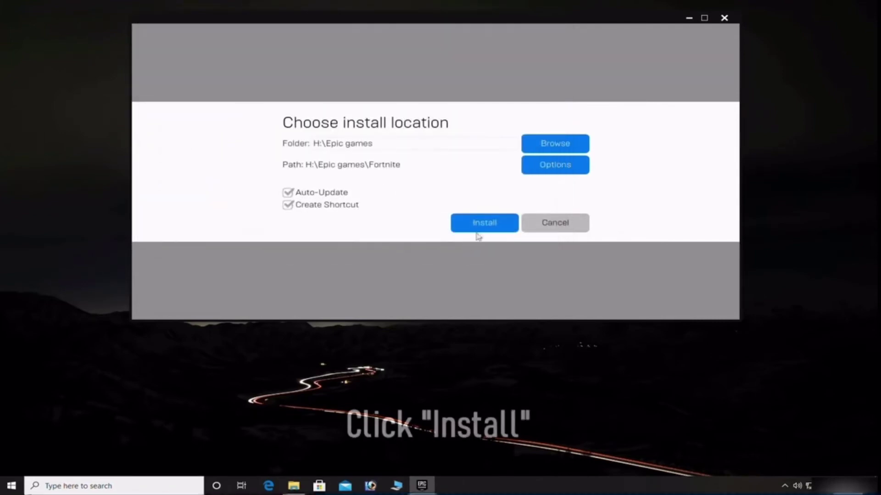
click(476, 229)
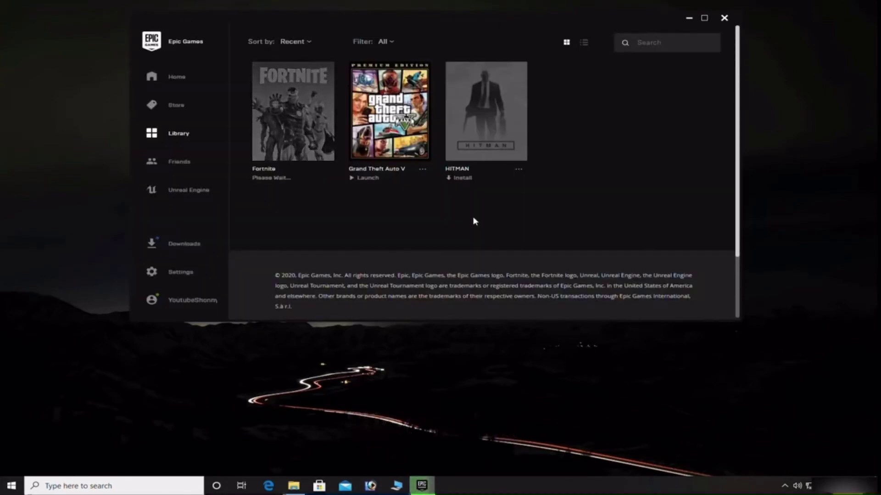
Step: Pause the Fortnite download and cancel it from the list of downloads
click(188, 245)
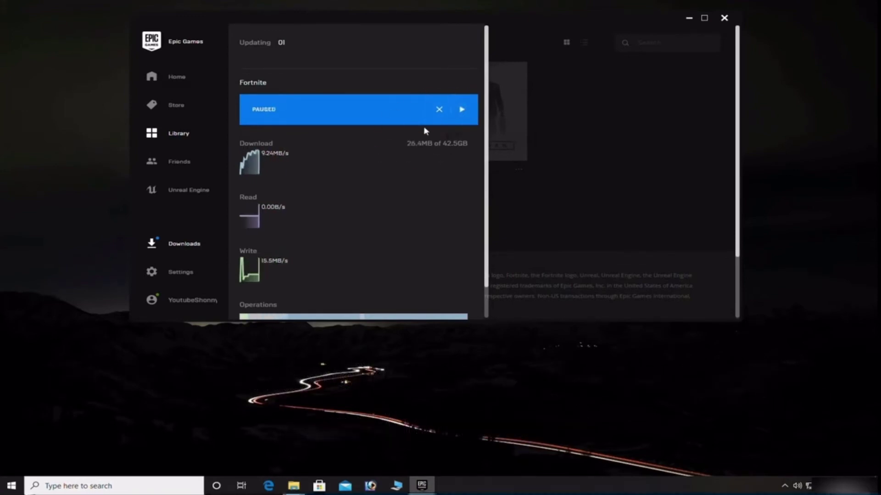
click(594, 180)
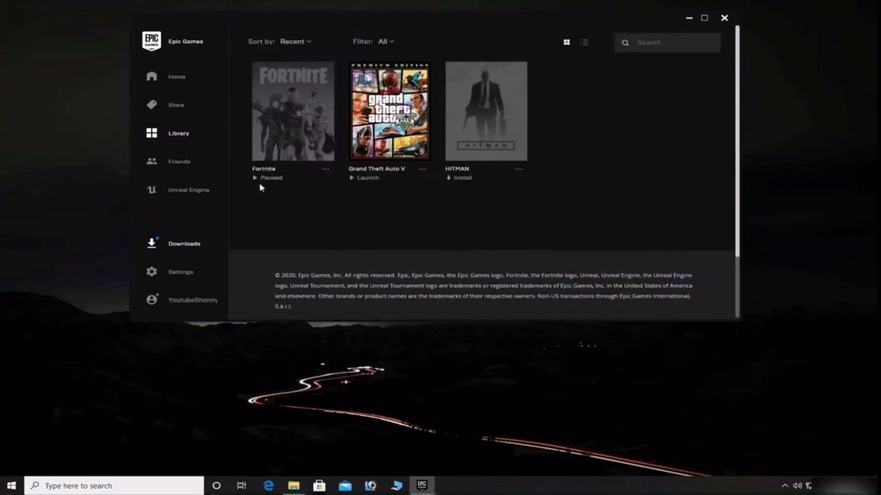
click(201, 244)
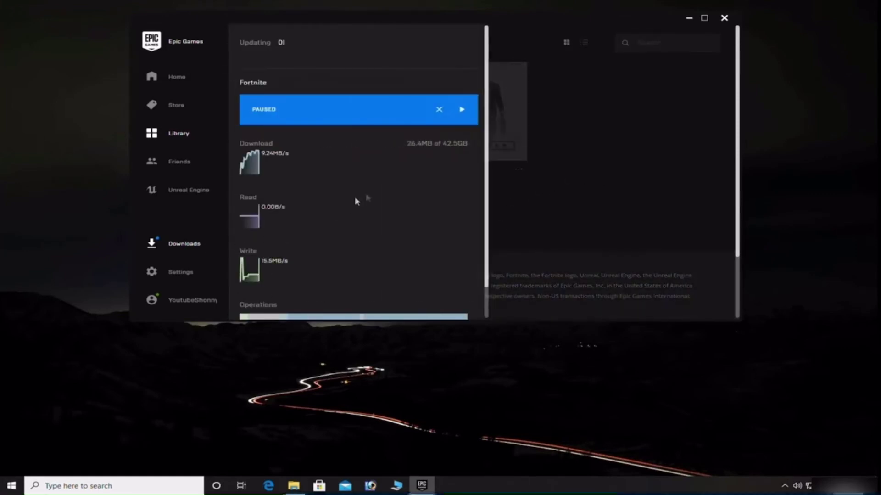
click(437, 111)
click(597, 200)
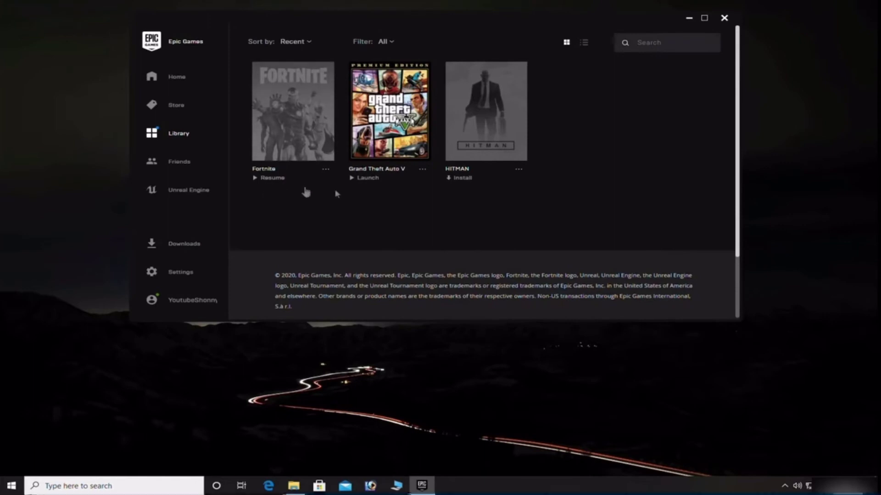
Step: Switch to the H:\Epic games folder in File Explorer and delete the new Fortnite folder, keeping Fortnite 1
click(689, 18)
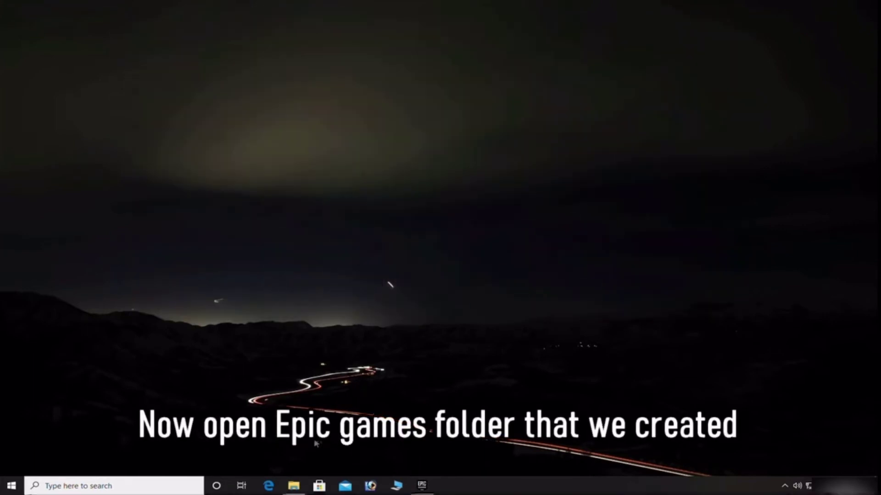
mouse_move(294, 485)
click(337, 438)
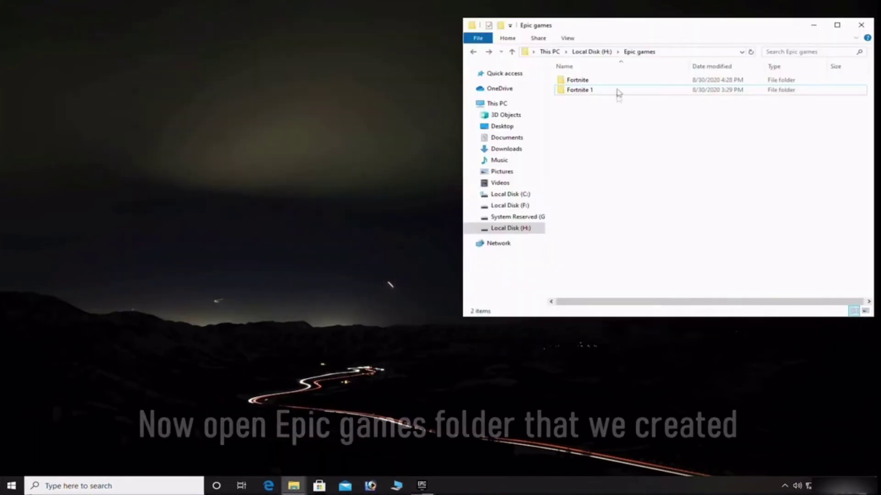
click(588, 82)
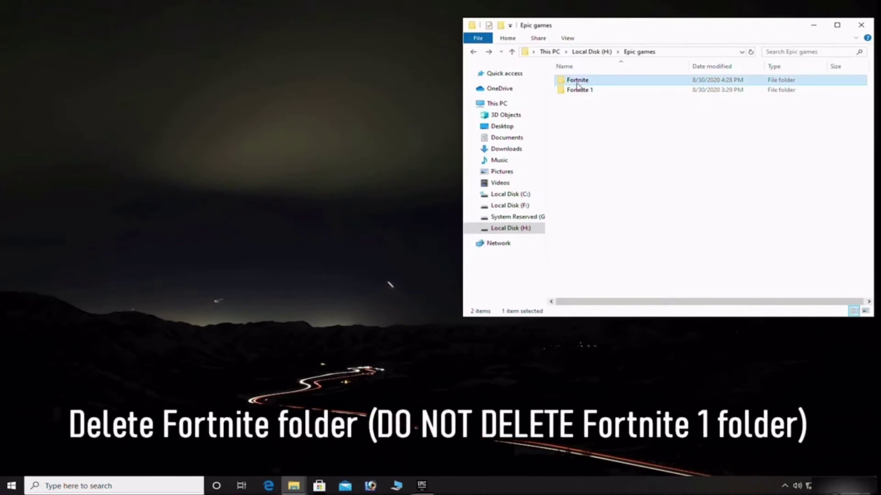
right_click(606, 79)
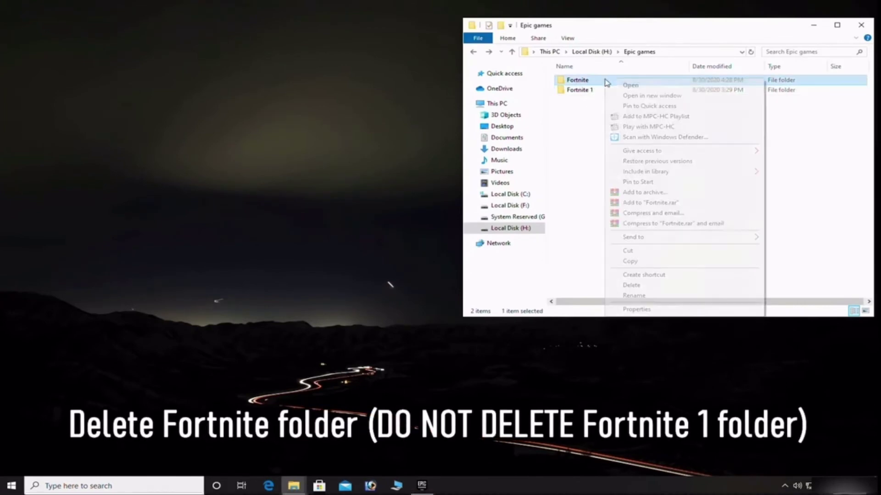
click(656, 285)
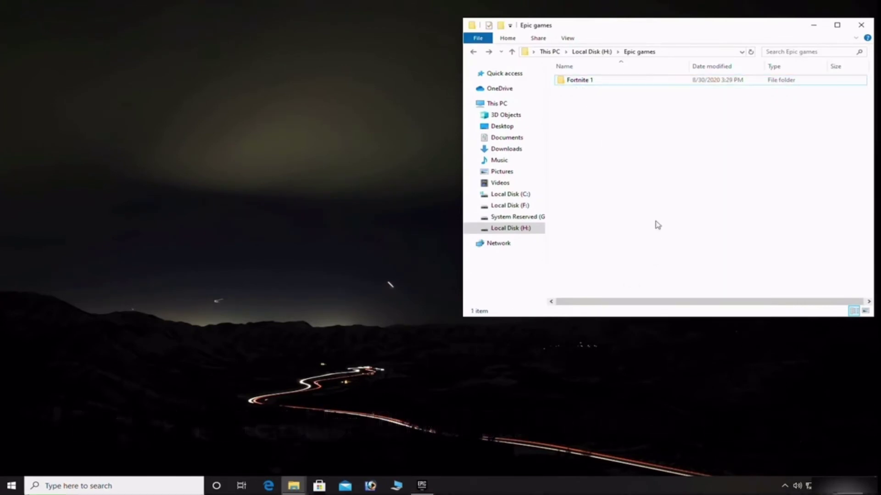
Step: Rename the Fortnite 1 folder as "Fortnite", check its contents and minimize File Explorer
right_click(578, 84)
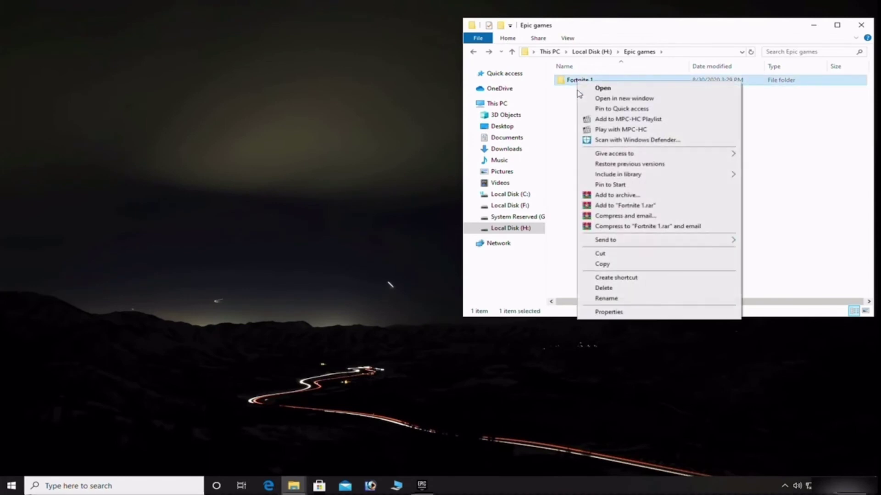
click(617, 299)
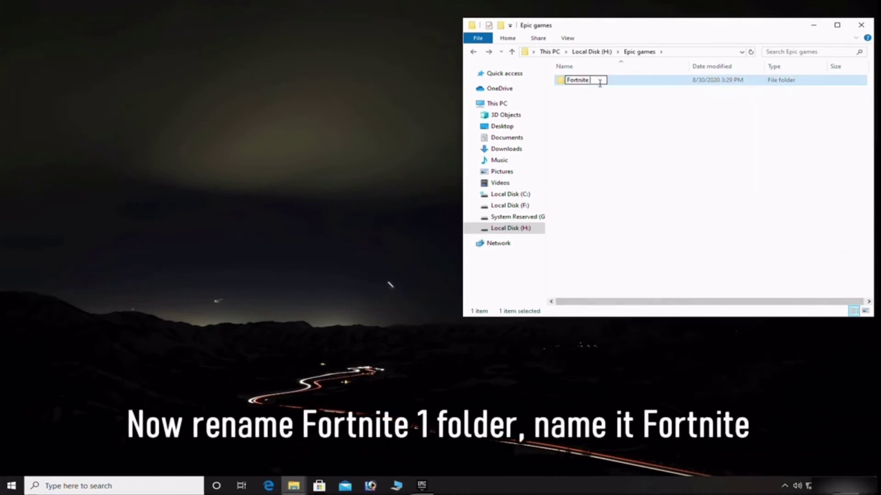
text(Fortnite)
click(617, 132)
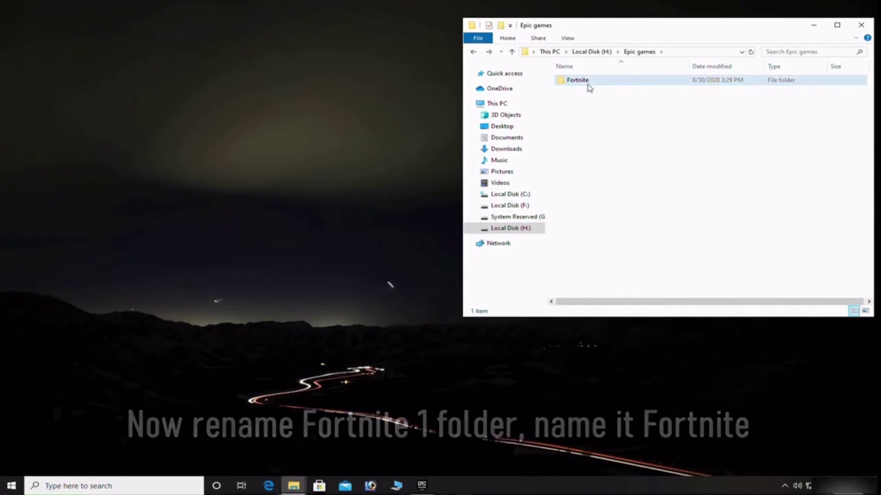
double_click(587, 81)
click(474, 53)
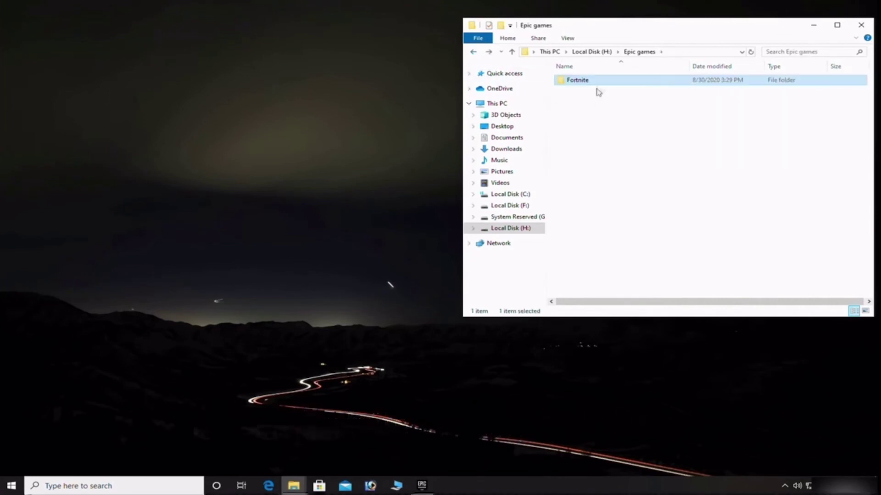
click(820, 27)
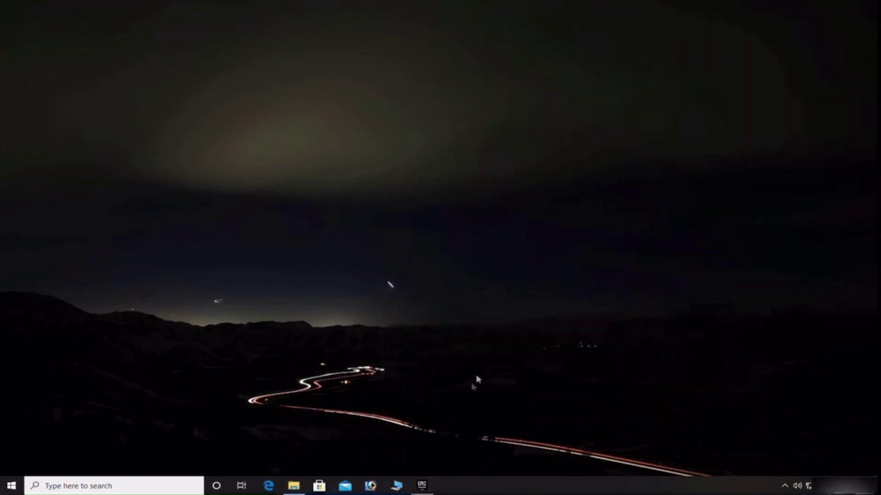
Step: Switch to the Epic Games Launcher, resume the Fortnite installation and show its download progress
click(422, 484)
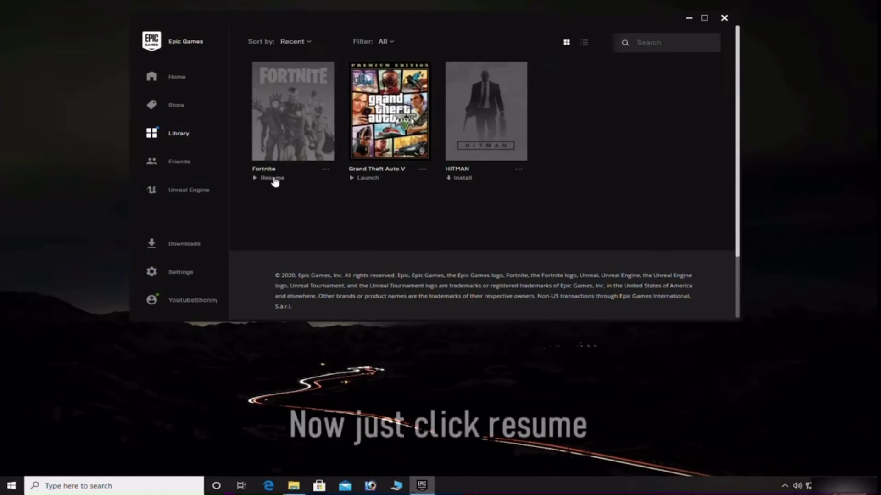
click(275, 180)
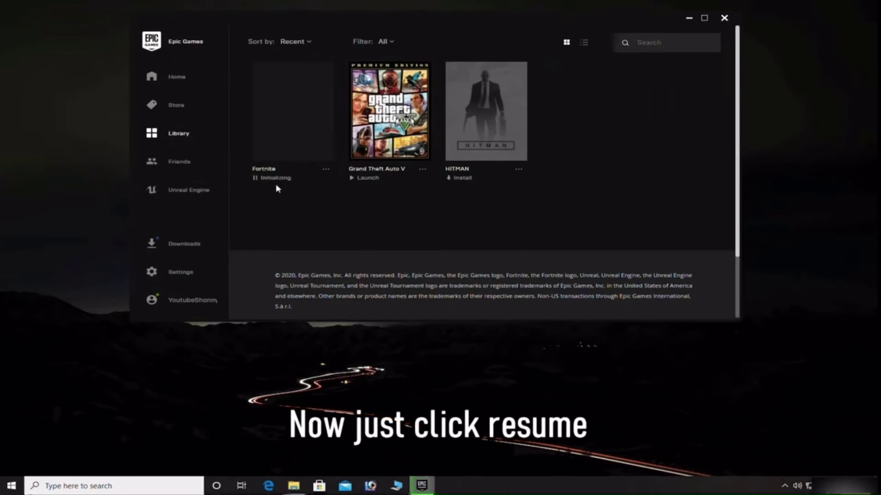
click(190, 248)
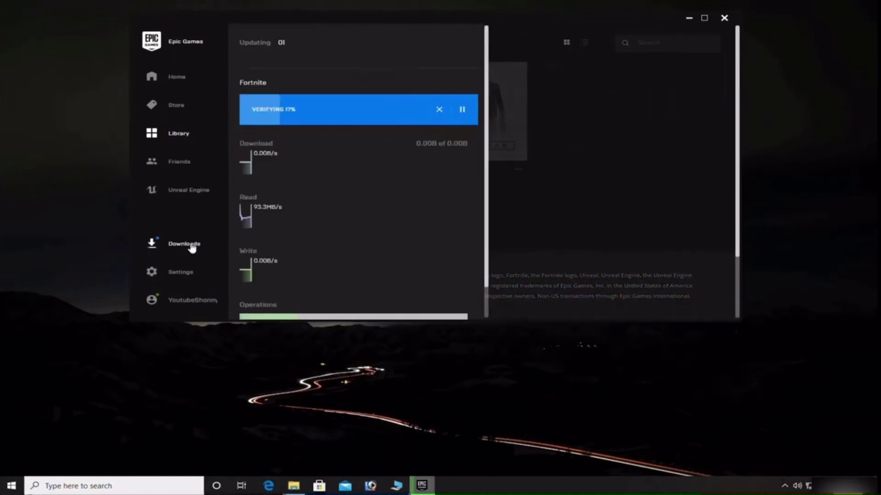